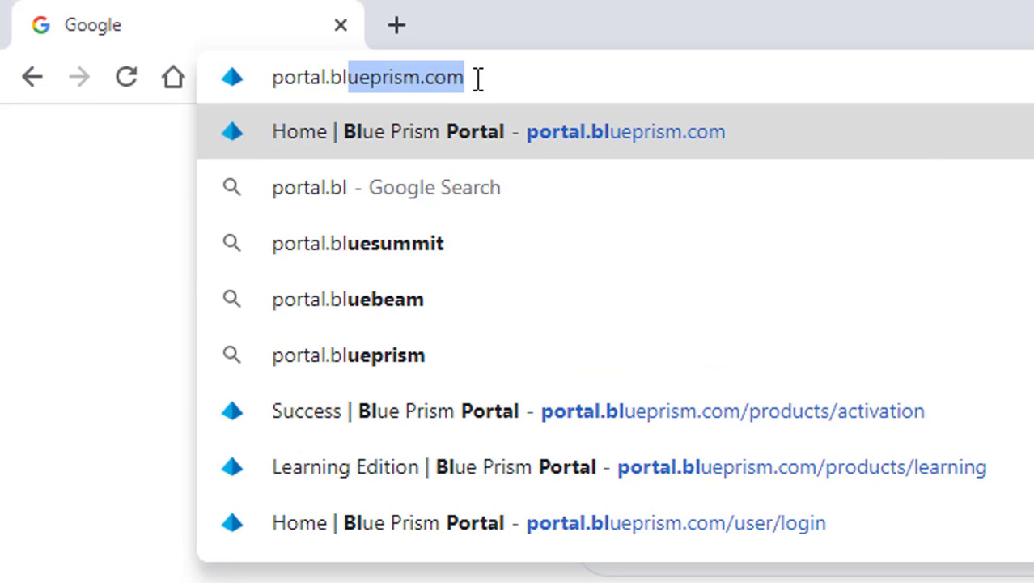
Step: Open the Blue Prism Portal home page at portal.blueprism.com
left_click(530, 144)
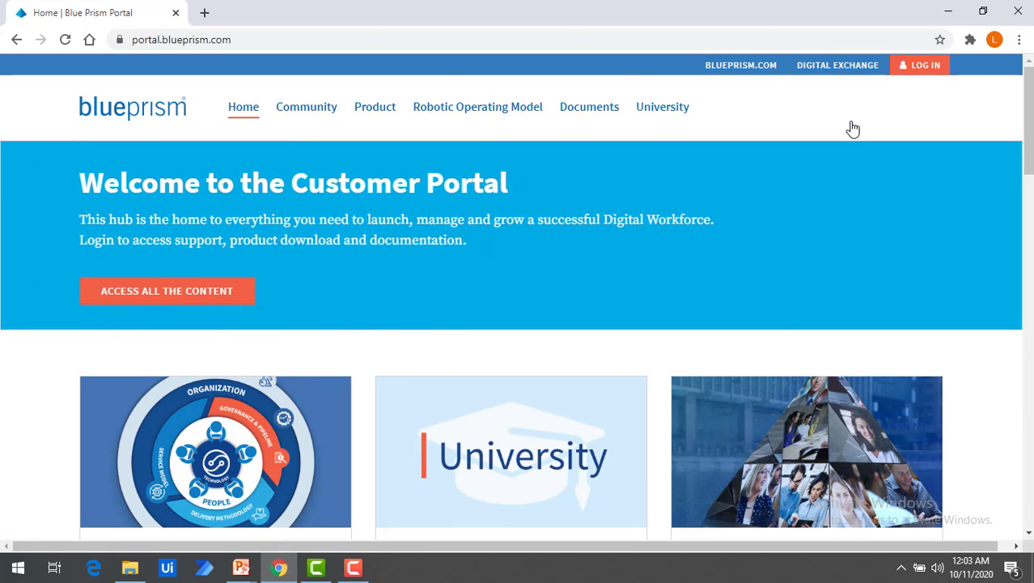
Step: Go to the portal's LOG IN page, then follow the link to create a new account
left_click(926, 65)
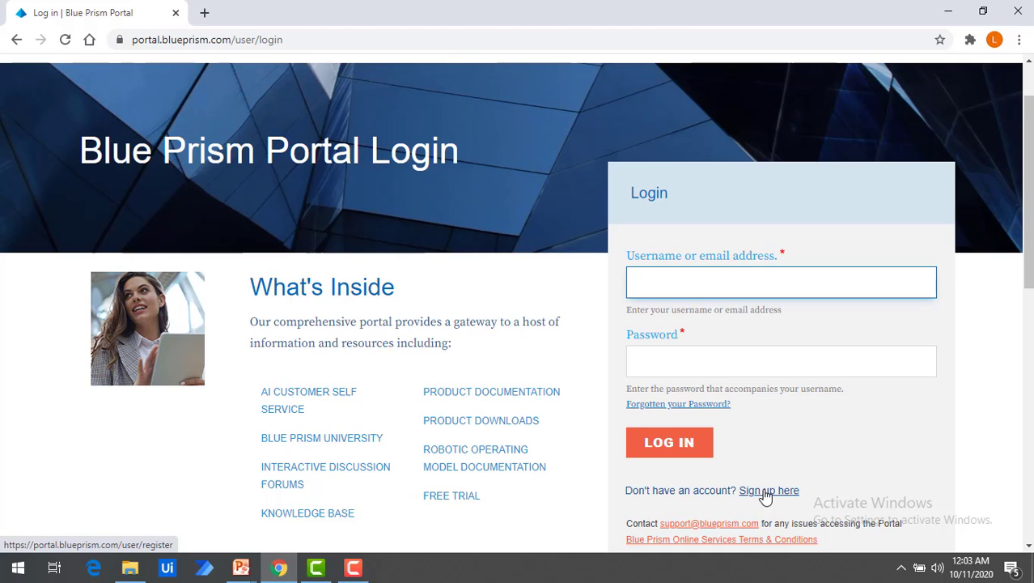
left_click(765, 491)
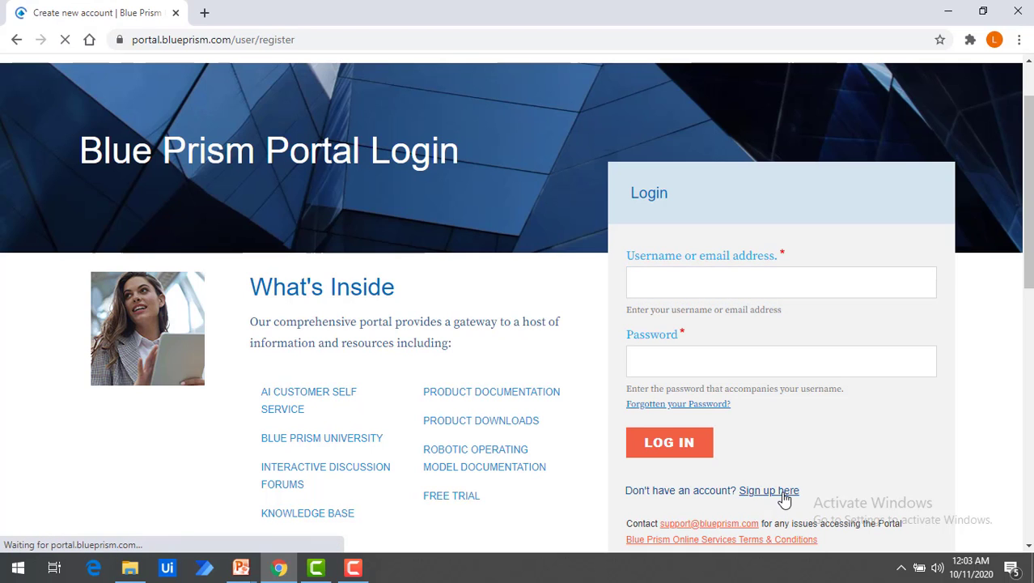
Step: Look over the Create new account form, focus its Email address field, then return to login
scroll(625, 405, "down", 1)
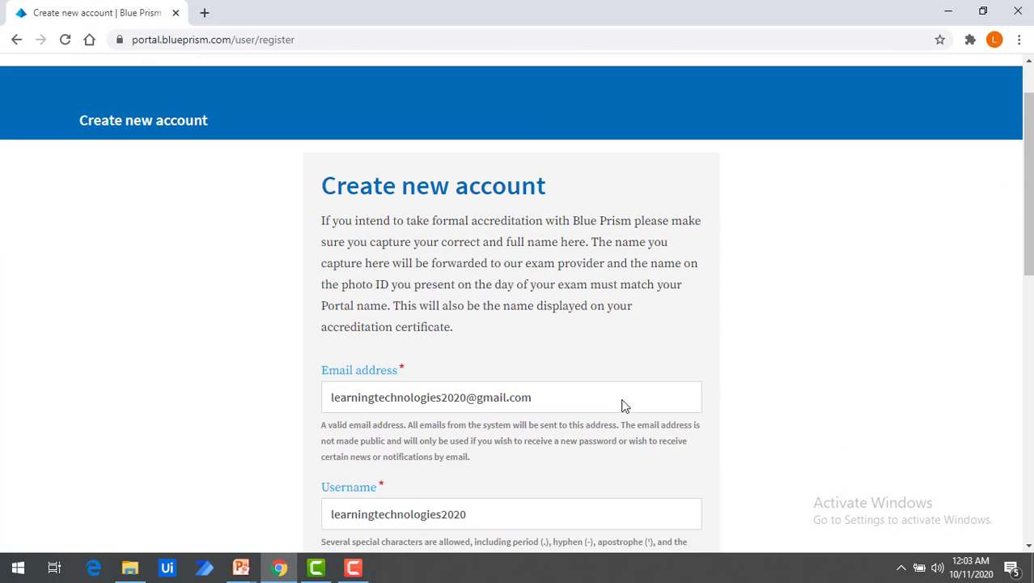
left_click_drag(340, 185, 564, 192)
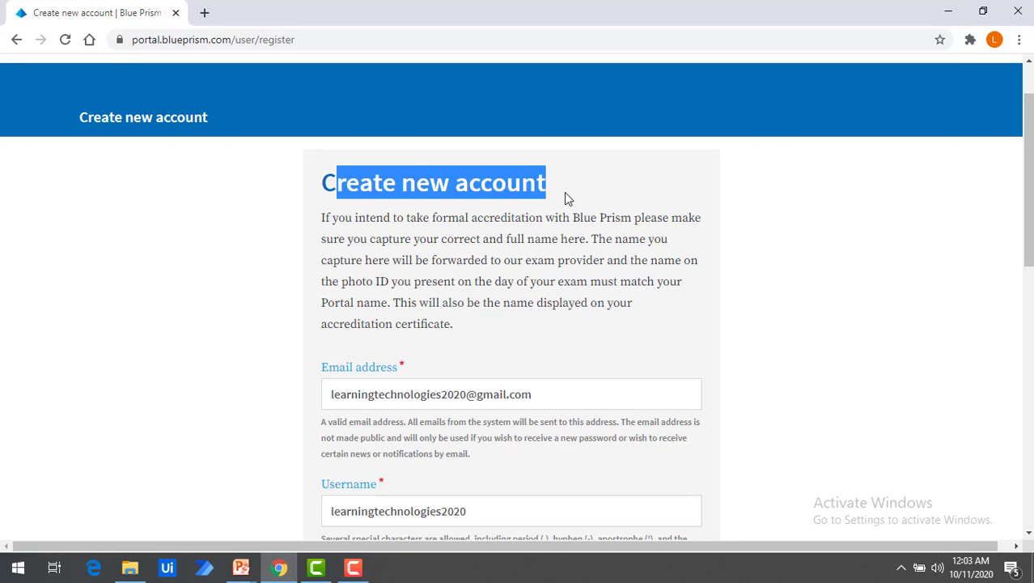
left_click(354, 379)
left_click_drag(354, 379, 421, 414)
scroll(399, 469, "down", 1)
scroll(433, 486, "down", 4)
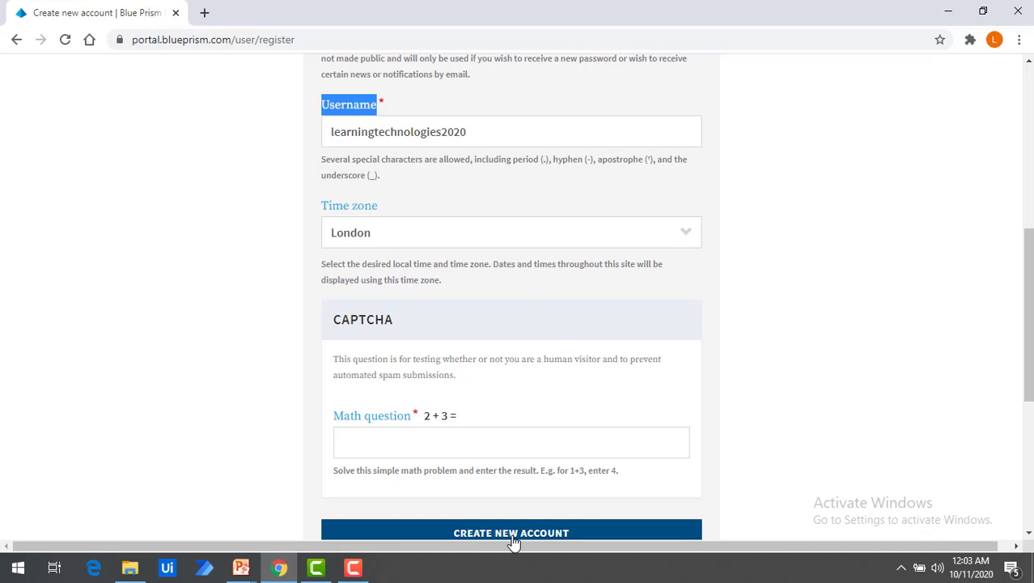
scroll(529, 251, "up", 3)
left_click(540, 242)
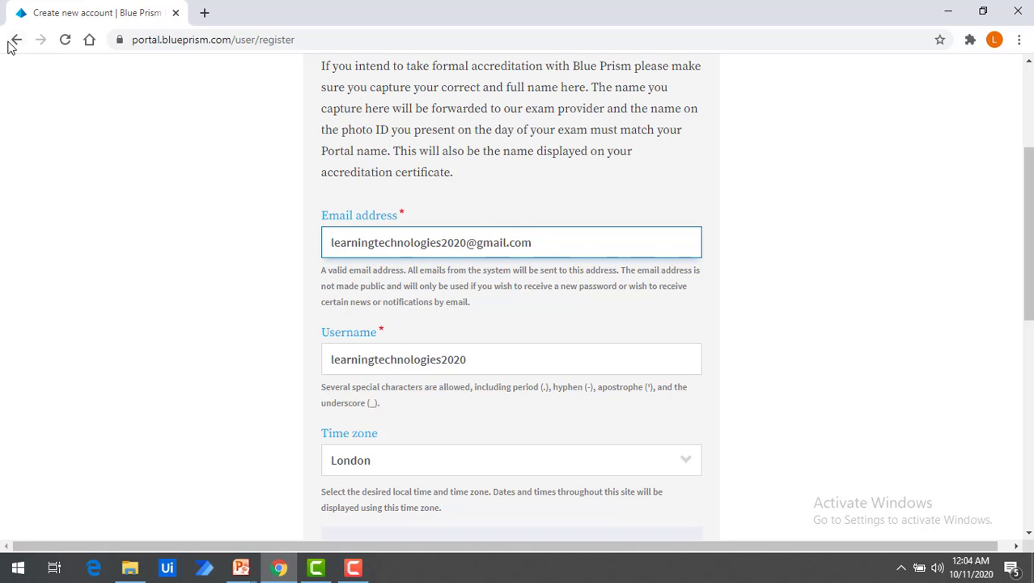
left_click(17, 42)
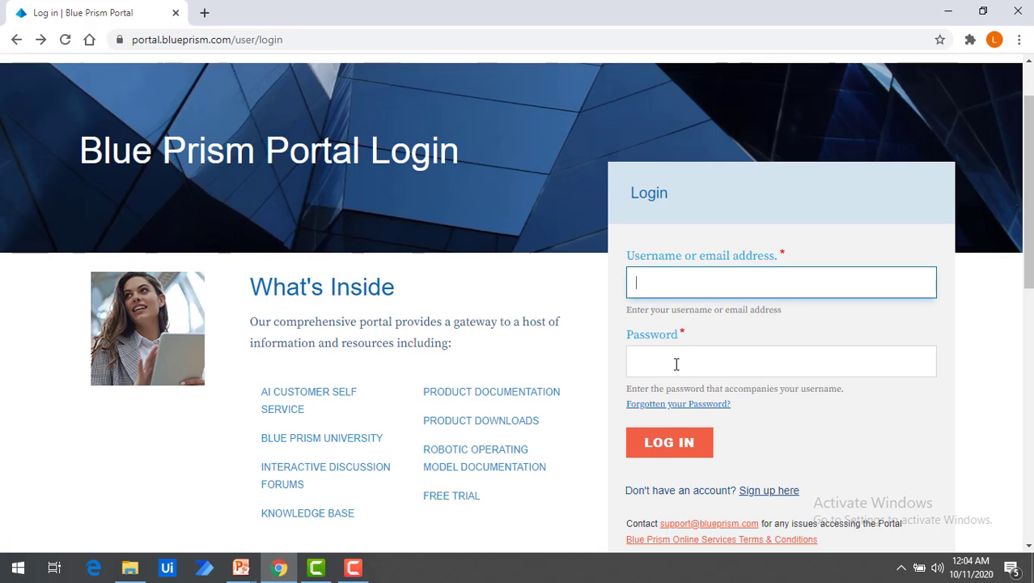
Step: Sign in to the portal with the saved account e-mail and its password
left_click(670, 281)
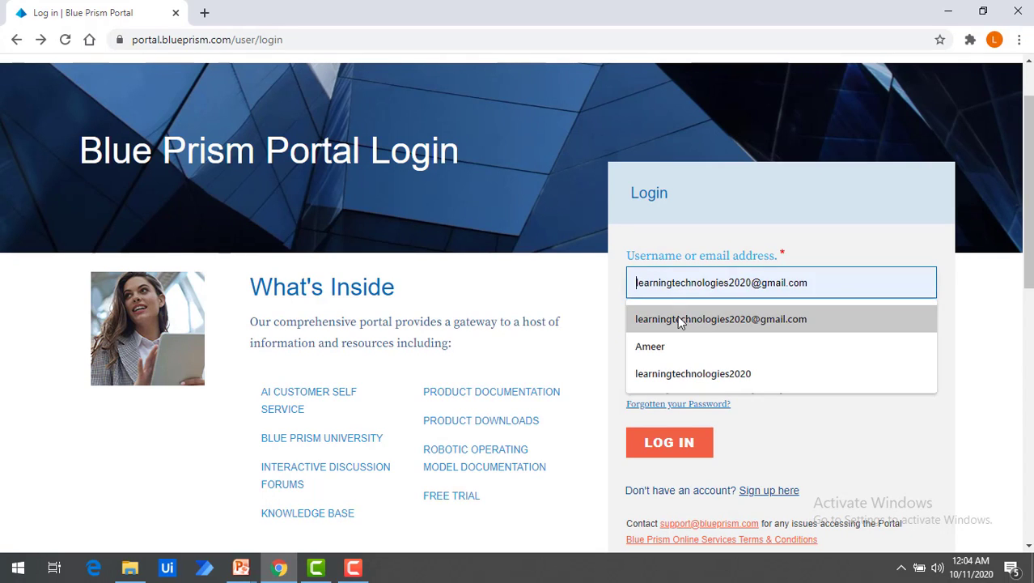
left_click(676, 319)
left_click(657, 361)
type("••")
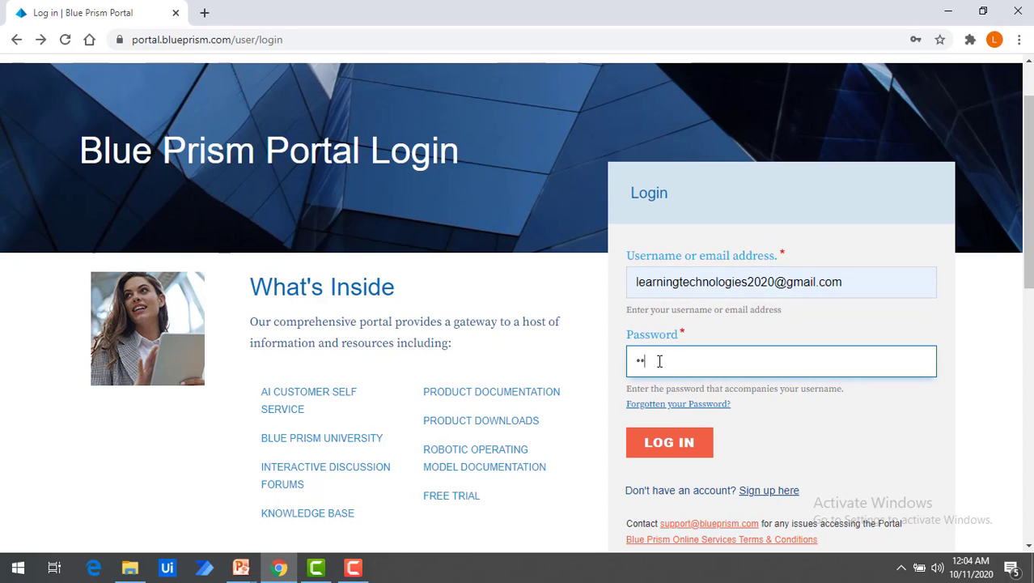
type("•••••••")
left_click(665, 445)
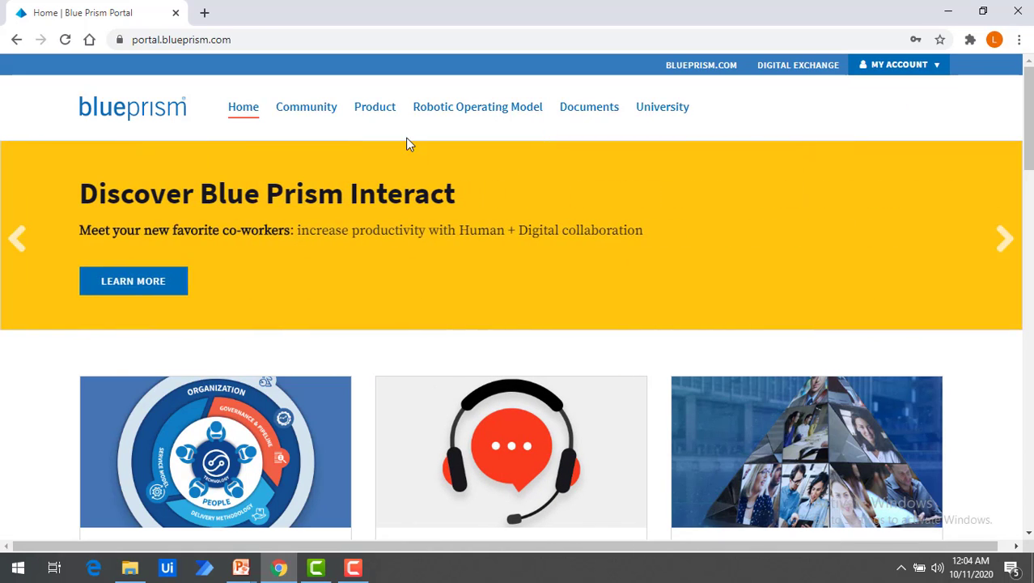
Step: Open the Blue Prism Trial page from the Product menu
mouse_move(383, 123)
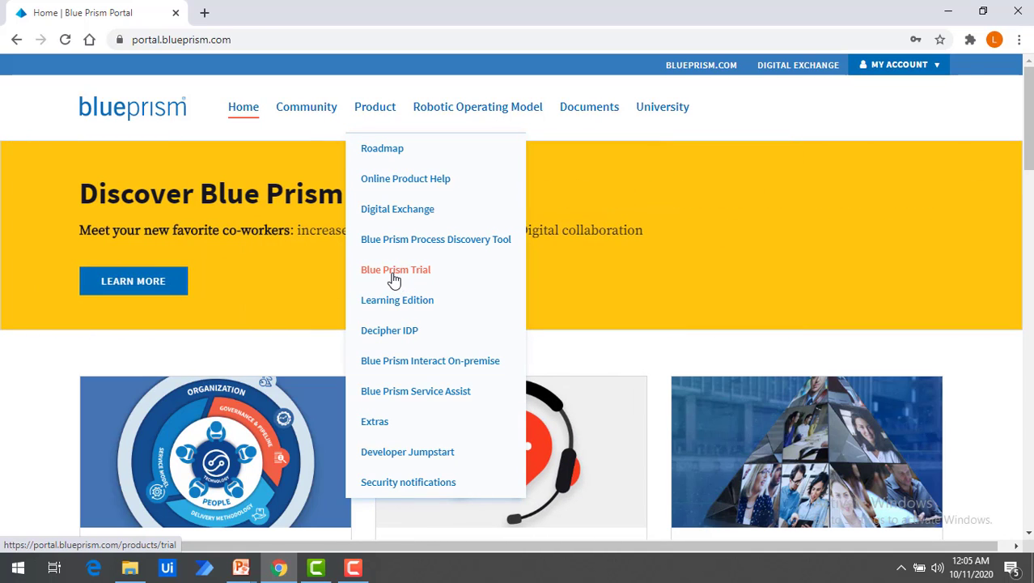
left_click(395, 275)
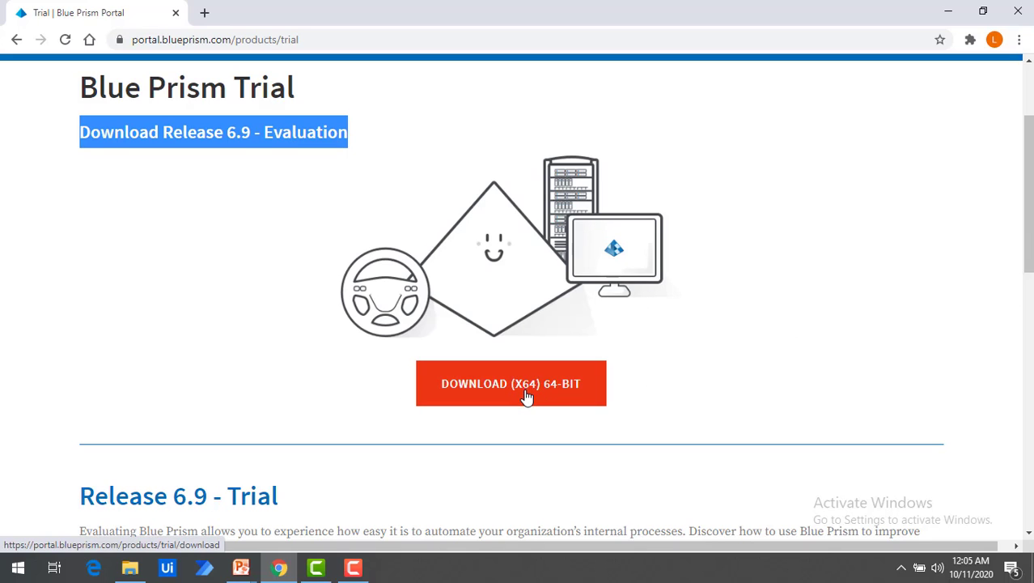
Step: Read the Release 6.9 trial's Getting started steps and follow its Digital Exchange trial link
scroll(576, 387, "down", 1)
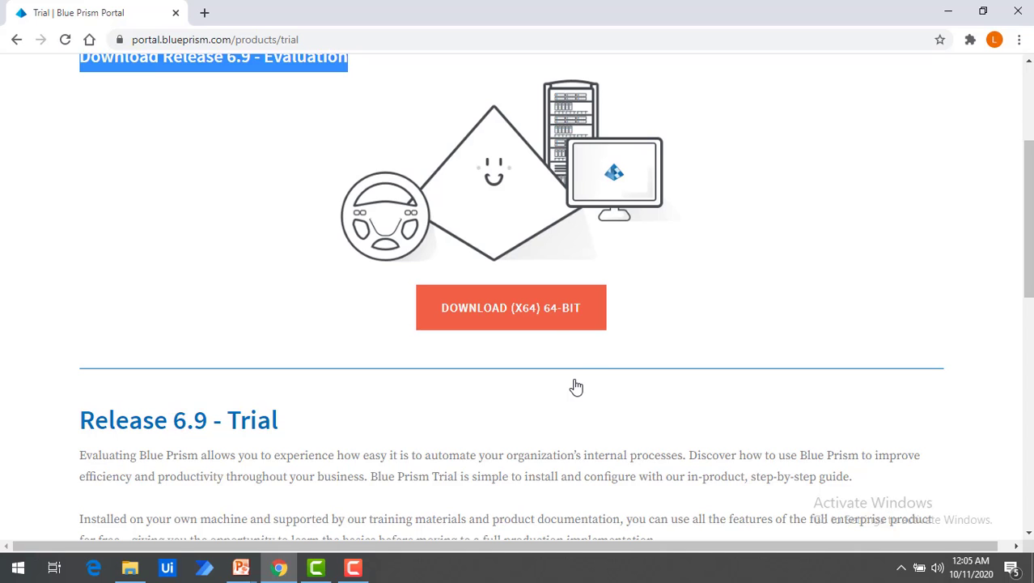
scroll(540, 385, "down", 2)
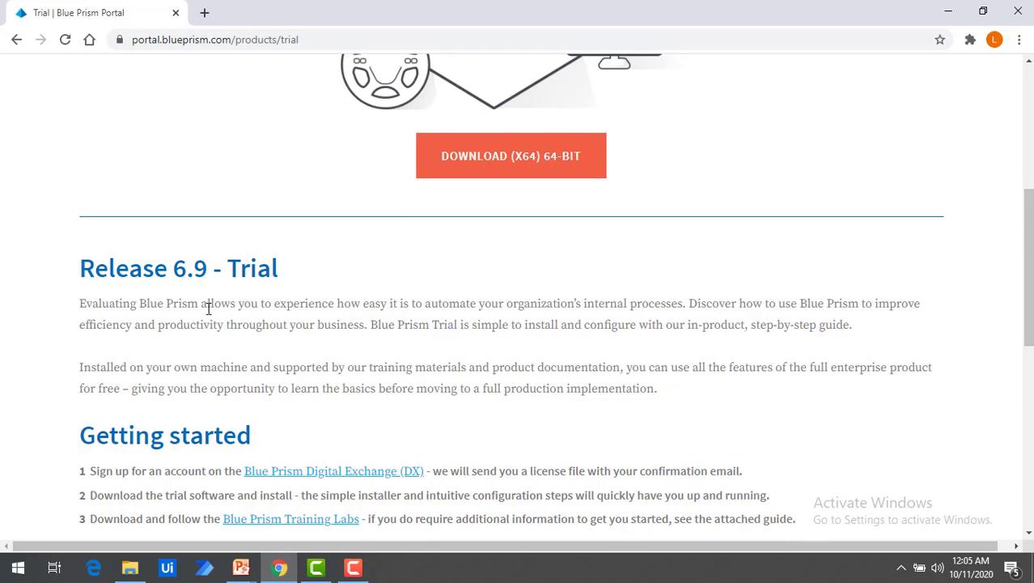
left_click_drag(199, 303, 694, 313)
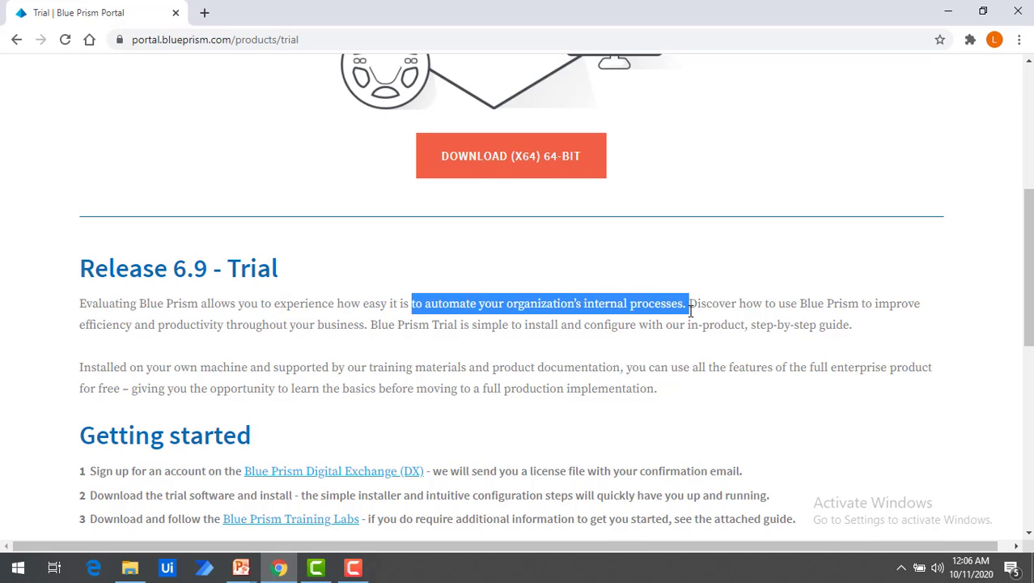
left_click_drag(377, 325, 842, 329)
scroll(785, 370, "down", 1)
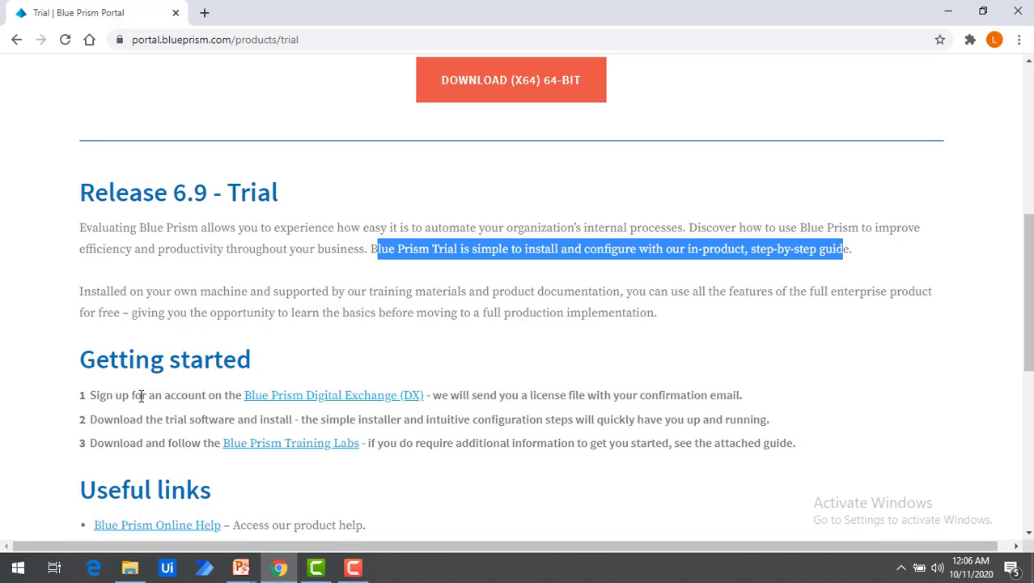
left_click_drag(130, 395, 225, 405)
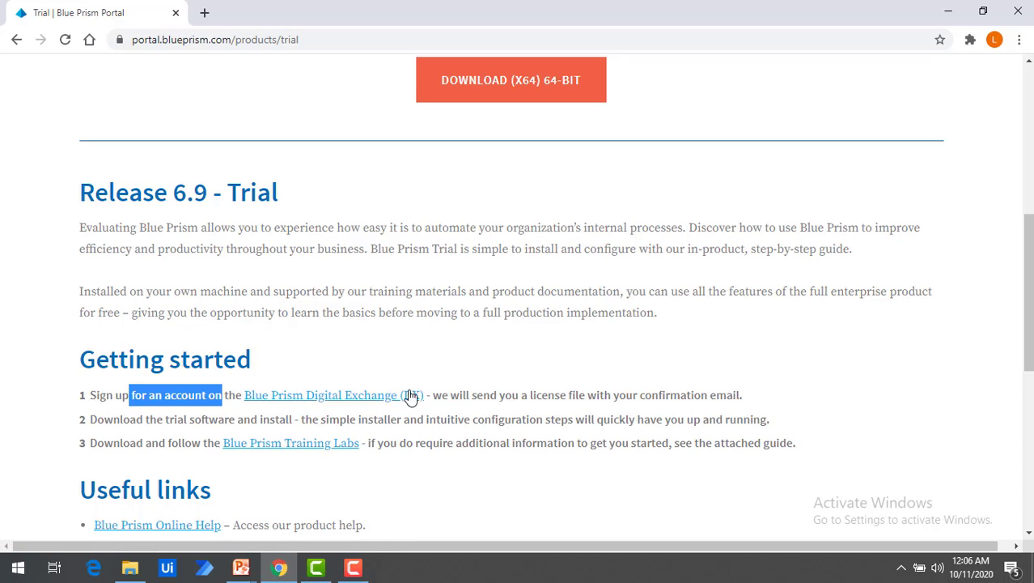
left_click(353, 396)
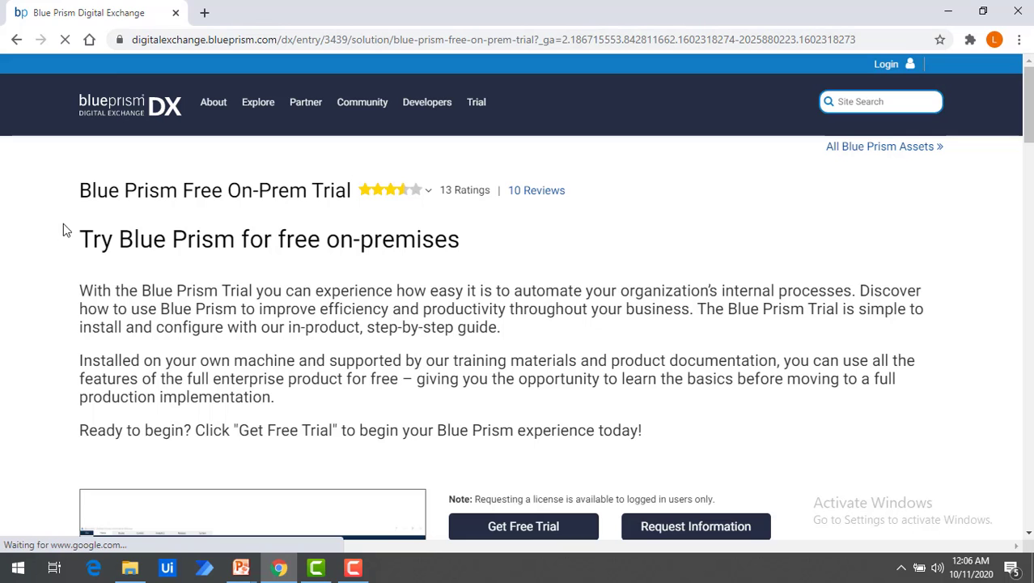
Step: Scroll through the Blue Prism Free On-Prem Trial listing on Digital Exchange
left_click_drag(492, 190, 243, 188)
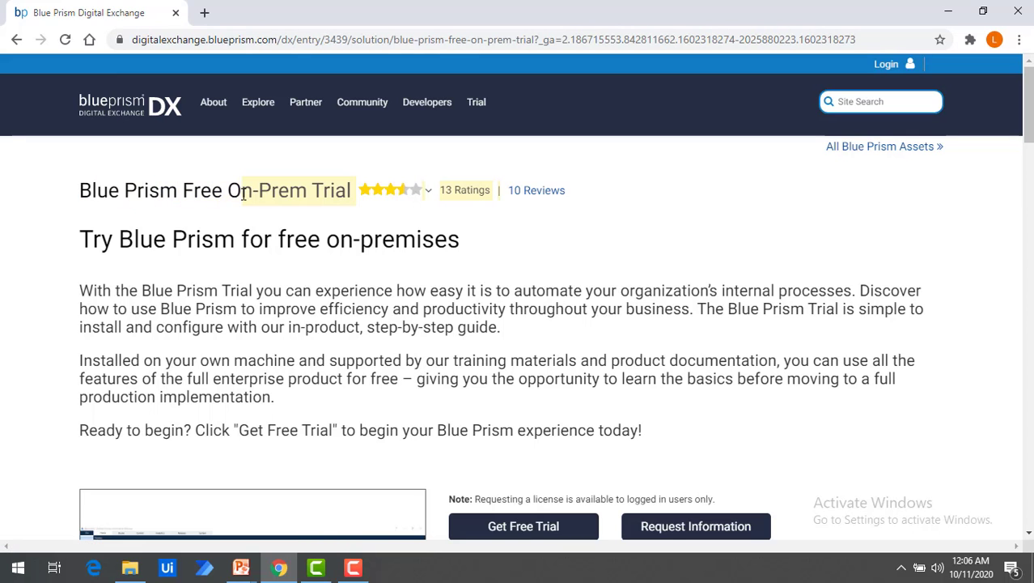
scroll(218, 219, "down", 1)
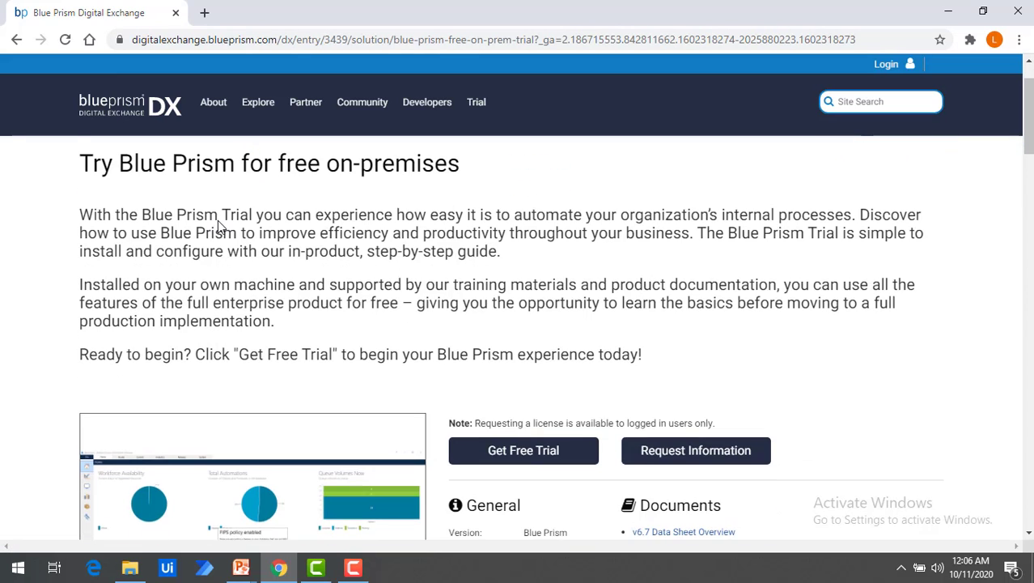
scroll(218, 220, "down", 1)
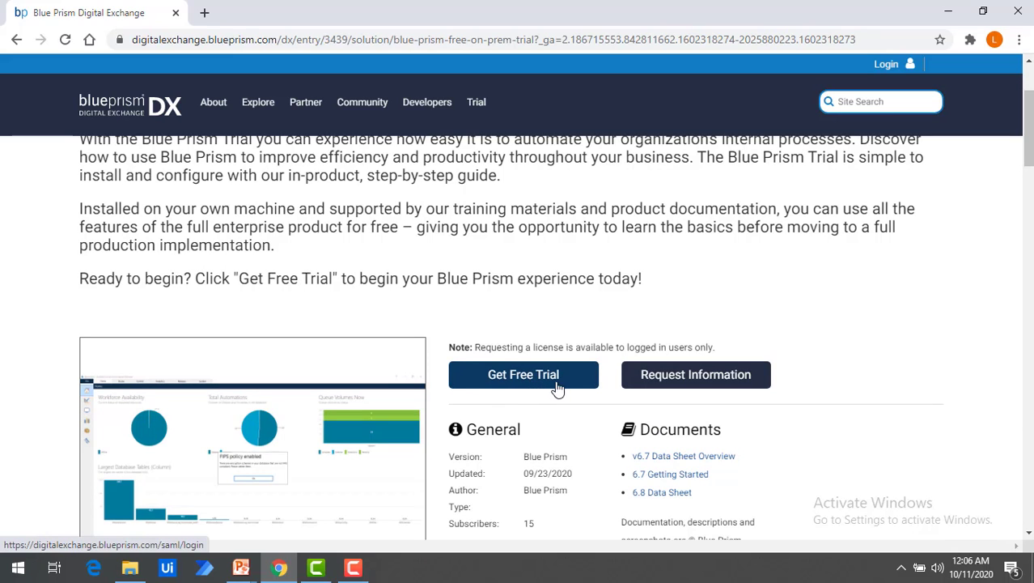
scroll(662, 387, "down", 2)
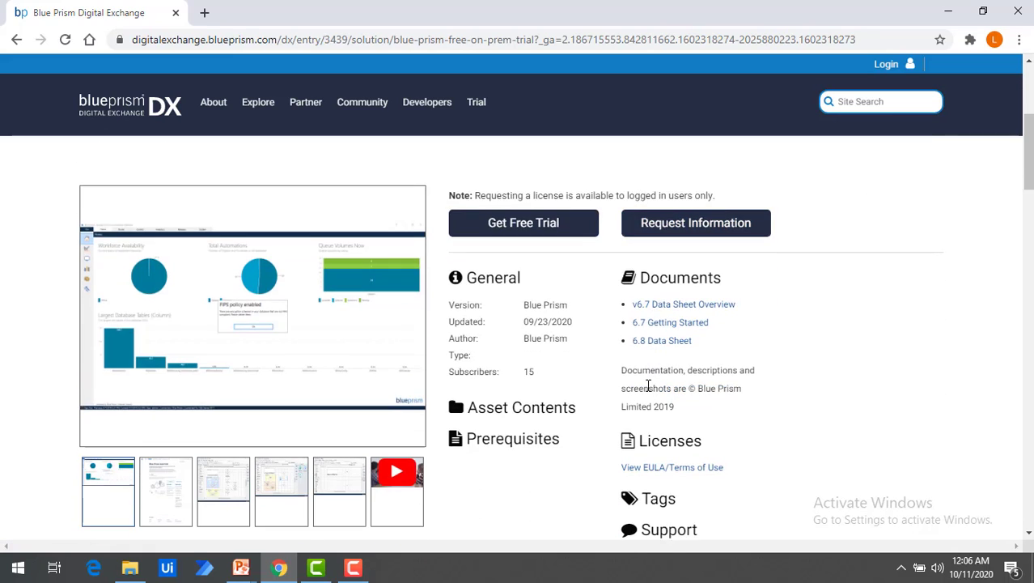
scroll(713, 391, "down", 1)
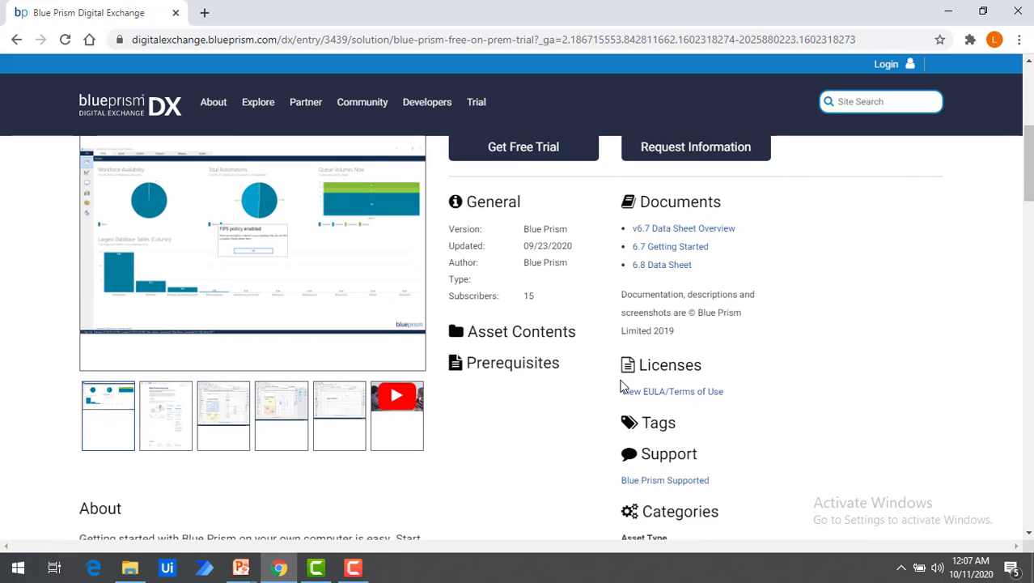
scroll(598, 386, "down", 1)
scroll(599, 386, "down", 2)
scroll(597, 386, "up", 5)
scroll(522, 343, "down", 5)
scroll(518, 337, "up", 3)
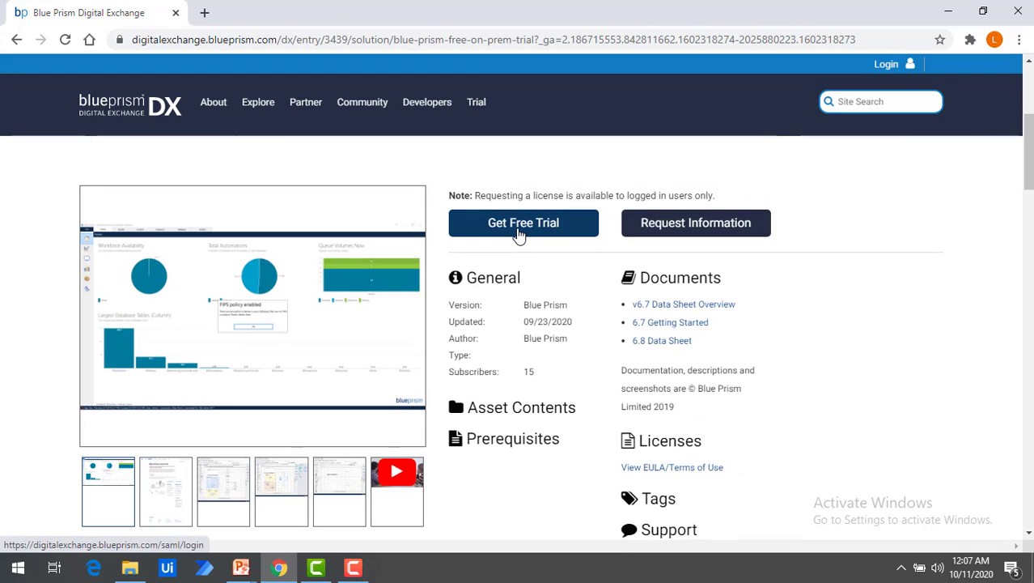
scroll(469, 357, "down", 5)
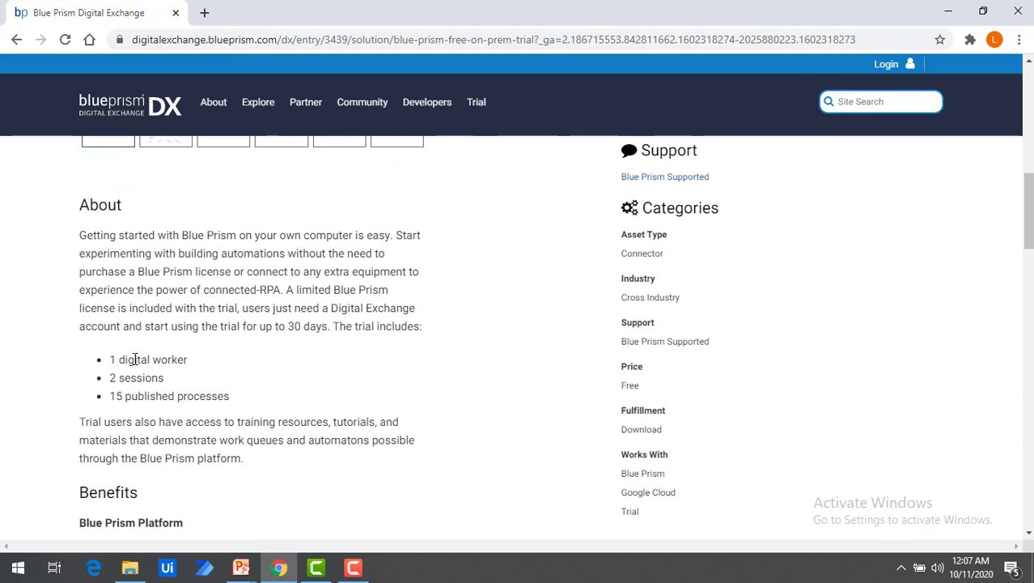
Step: Note the limits (1 digital worker, 2 sessions, 15 published processes) and choose Get Free Trial
left_click_drag(110, 360, 192, 365)
left_click_drag(111, 377, 164, 378)
left_click_drag(110, 397, 233, 400)
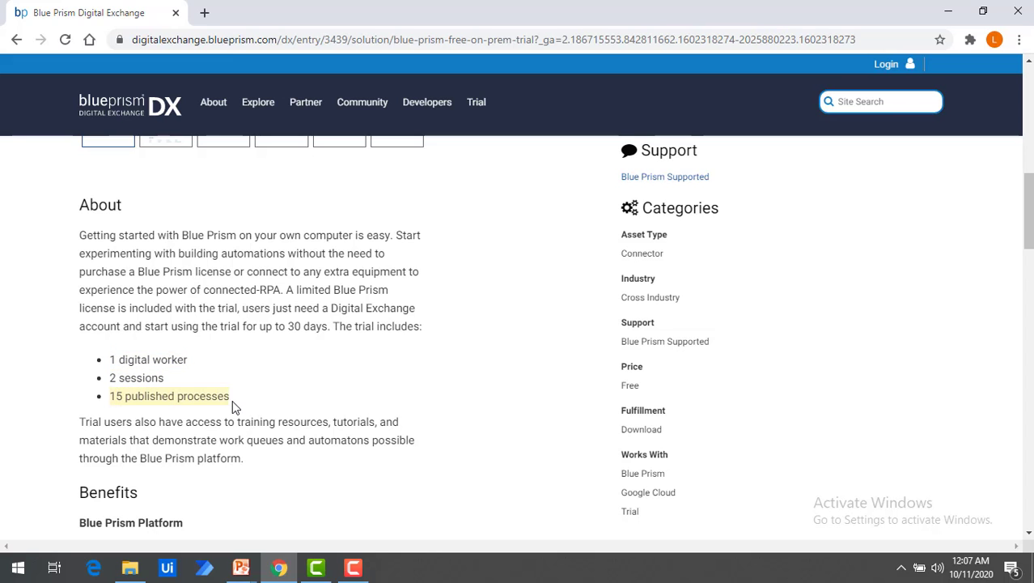
scroll(438, 396, "up", 6)
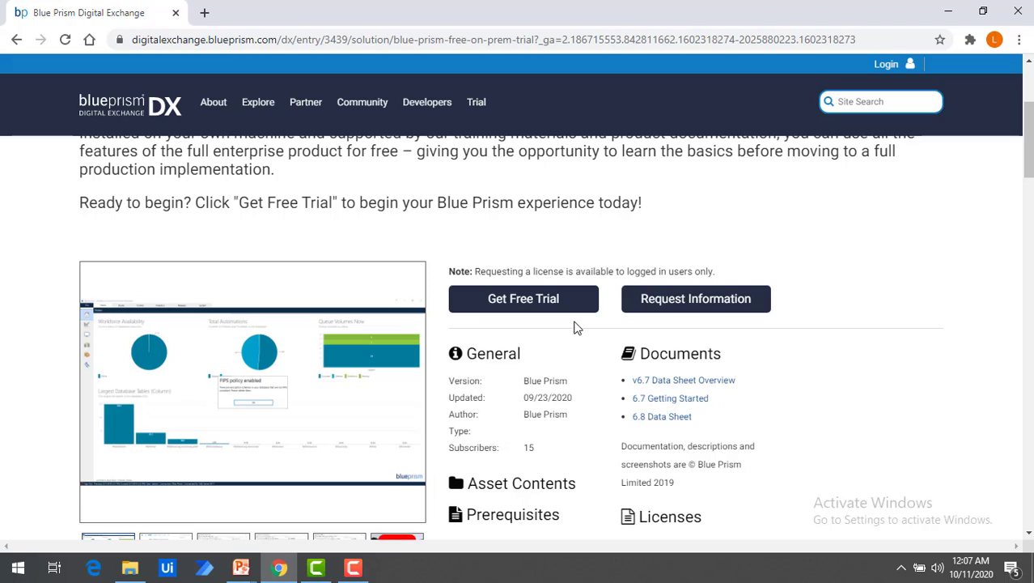
left_click(523, 298)
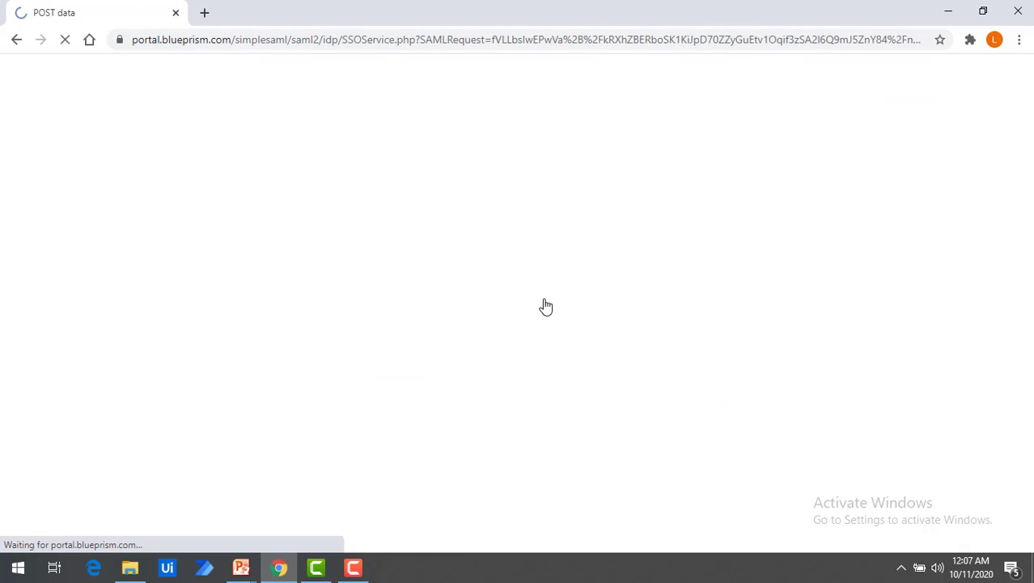
Step: Scroll Gmail to locate the 'Your New Blue Prism Trial License Key' email
scroll(530, 327, "down", 3)
scroll(529, 328, "up", 2)
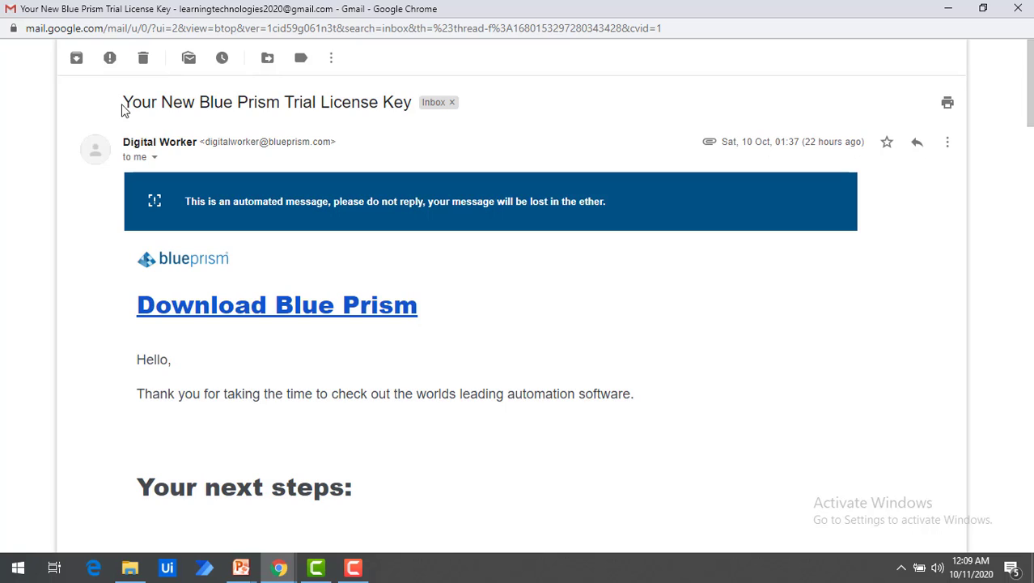
Step: Highlight the trial email's subject and read through its setup steps
left_click_drag(124, 104, 412, 120)
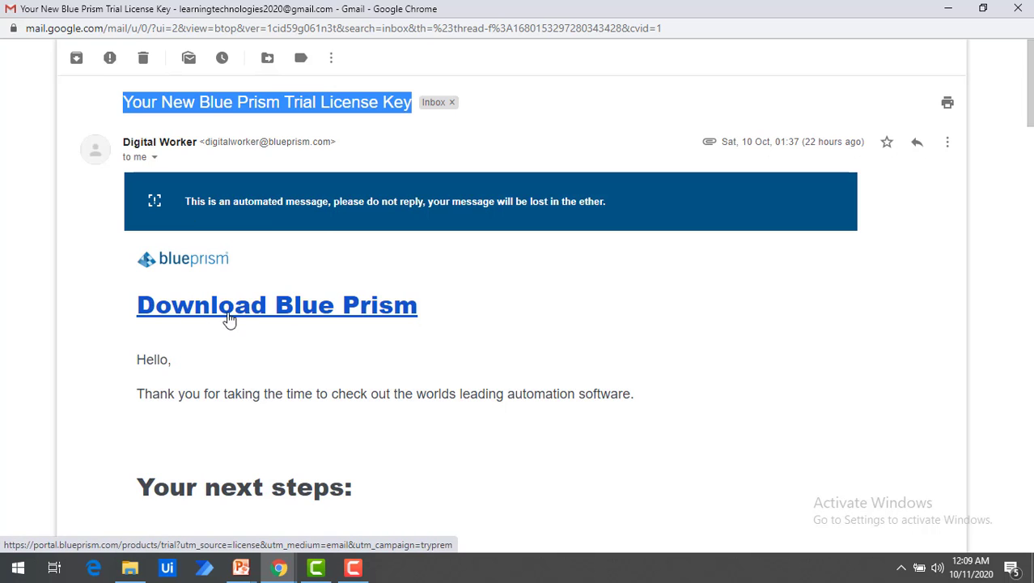
scroll(342, 305, "down", 3)
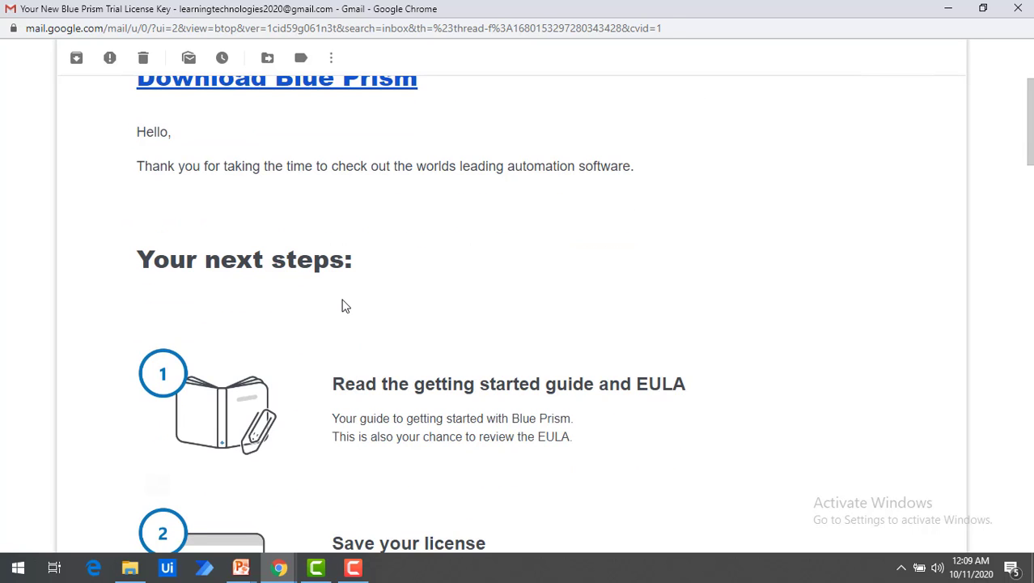
scroll(342, 305, "down", 2)
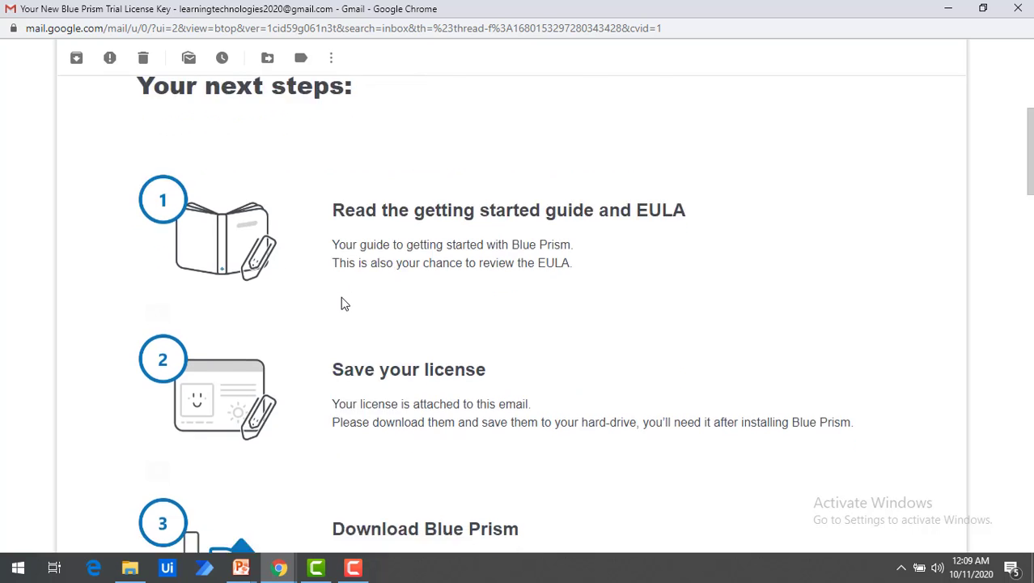
scroll(342, 301, "down", 2)
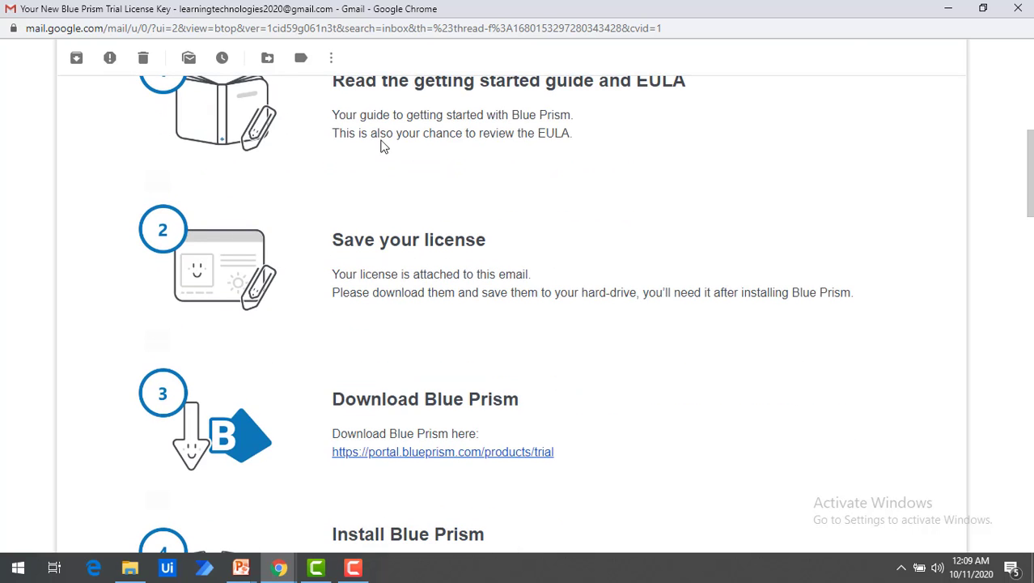
scroll(380, 144, "up", 1)
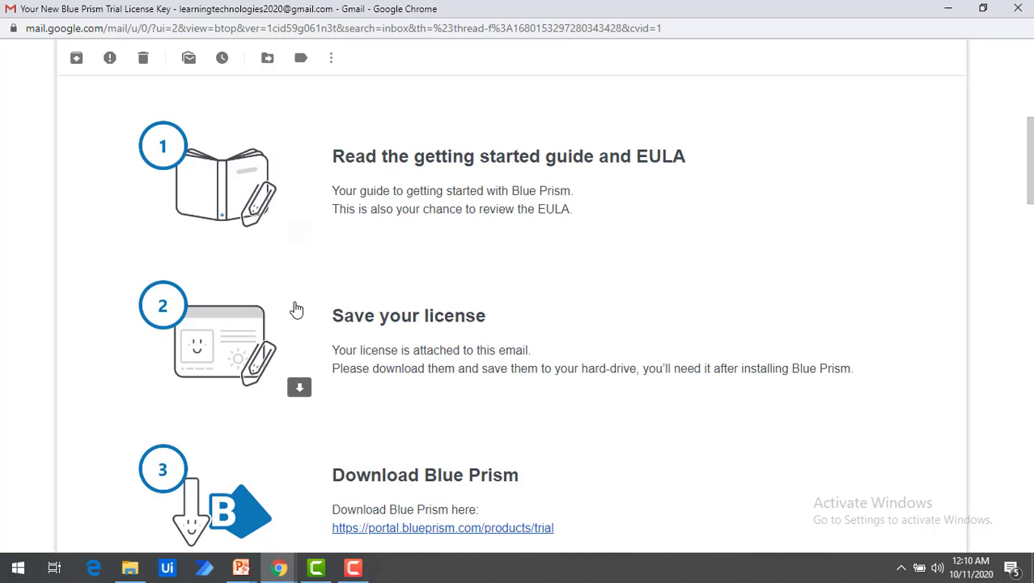
Step: Scroll down to the email's three attachments: license file, EULA PDF and Getting started PDF
scroll(296, 308, "down", 2)
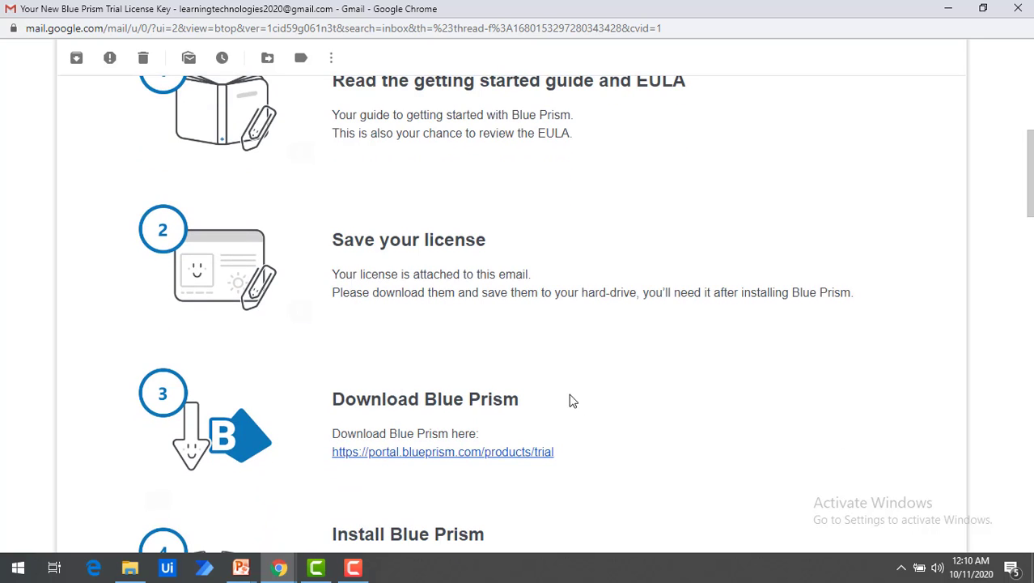
scroll(453, 364, "down", 2)
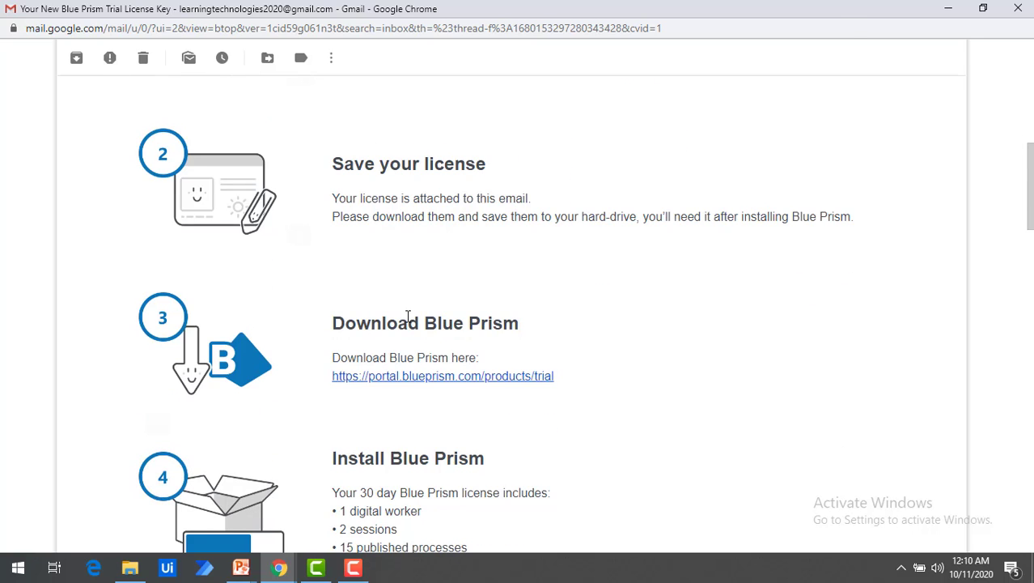
scroll(408, 316, "down", 4)
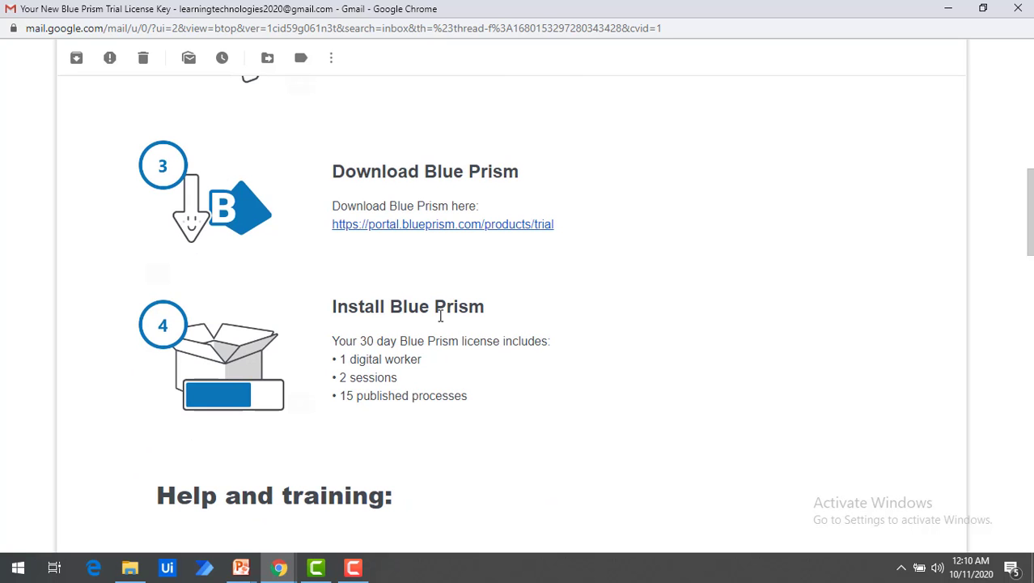
scroll(442, 315, "down", 20)
scroll(440, 316, "down", 20)
mouse_move(305, 292)
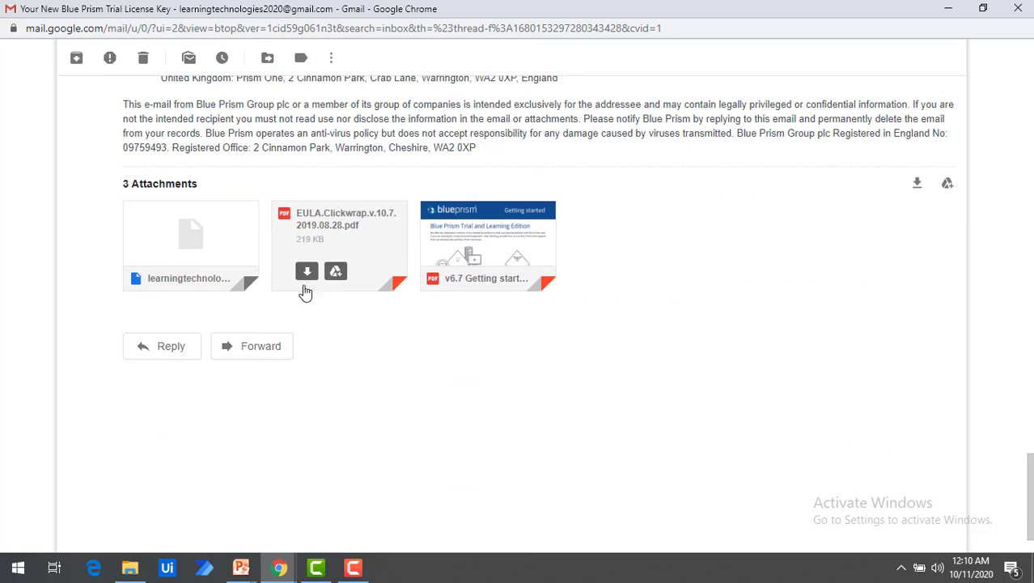
mouse_move(213, 285)
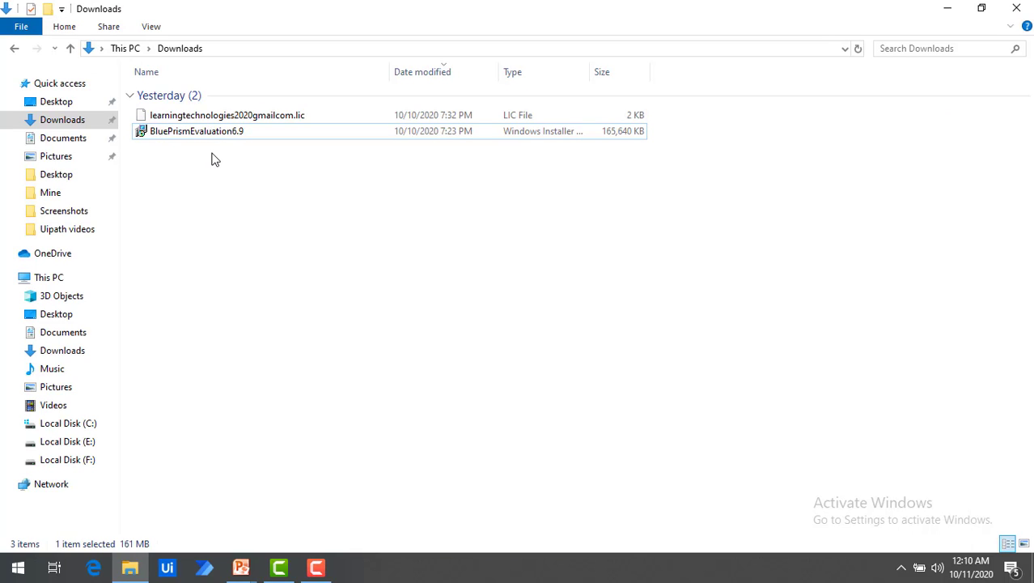
Step: Select and run the BluePrismEvaluation6.9 installer from Downloads
left_click(193, 140)
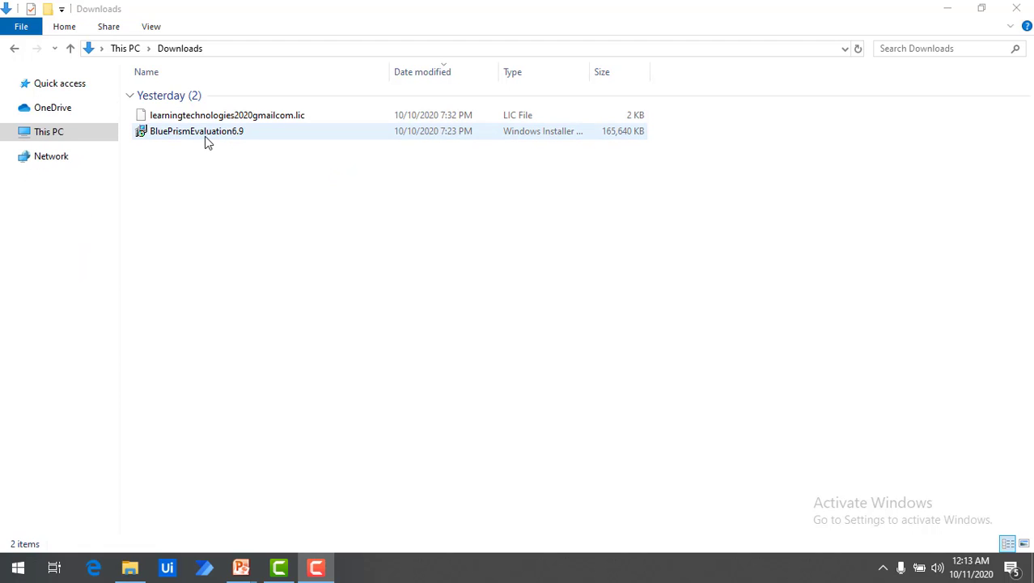
double_click(205, 136)
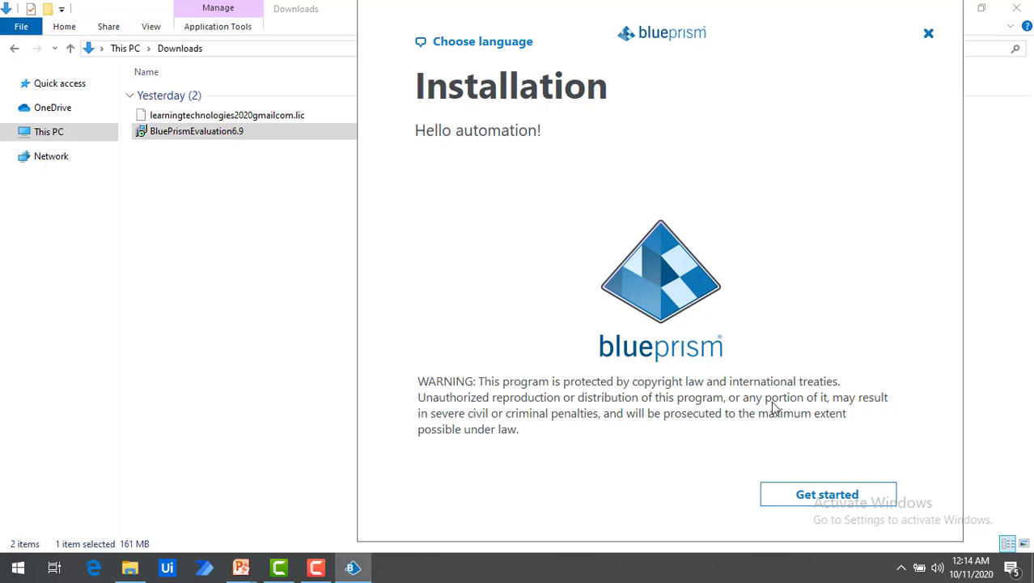
Step: Start the installer, accept the license agreement, and advance to the install location step
left_click(838, 501)
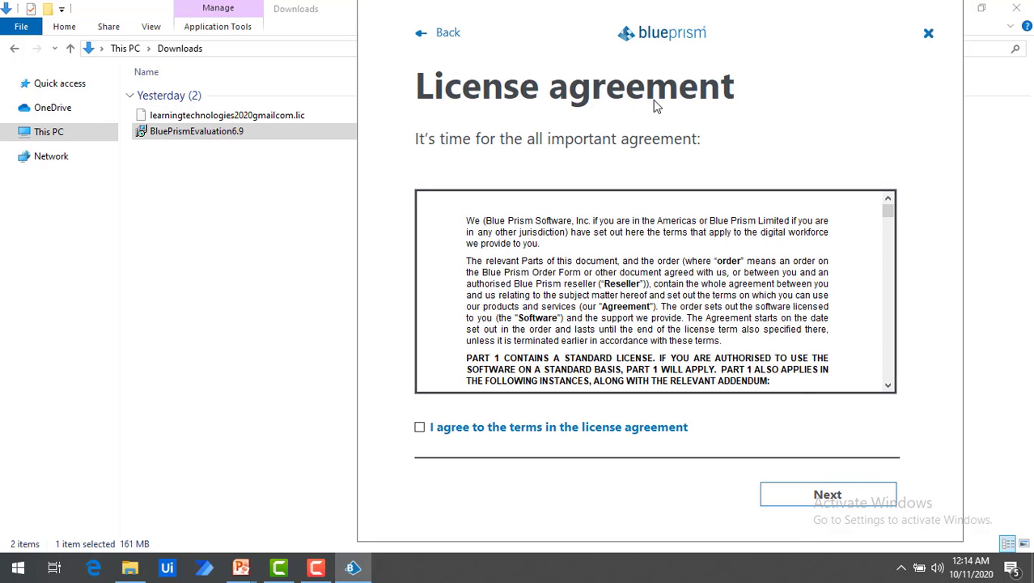
left_click_drag(888, 211, 901, 390)
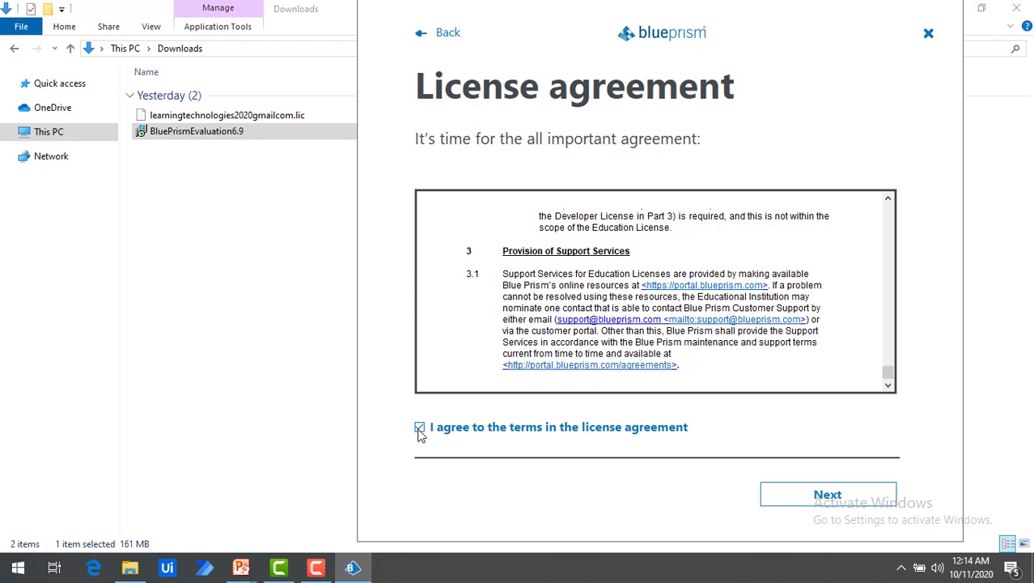
left_click(849, 502)
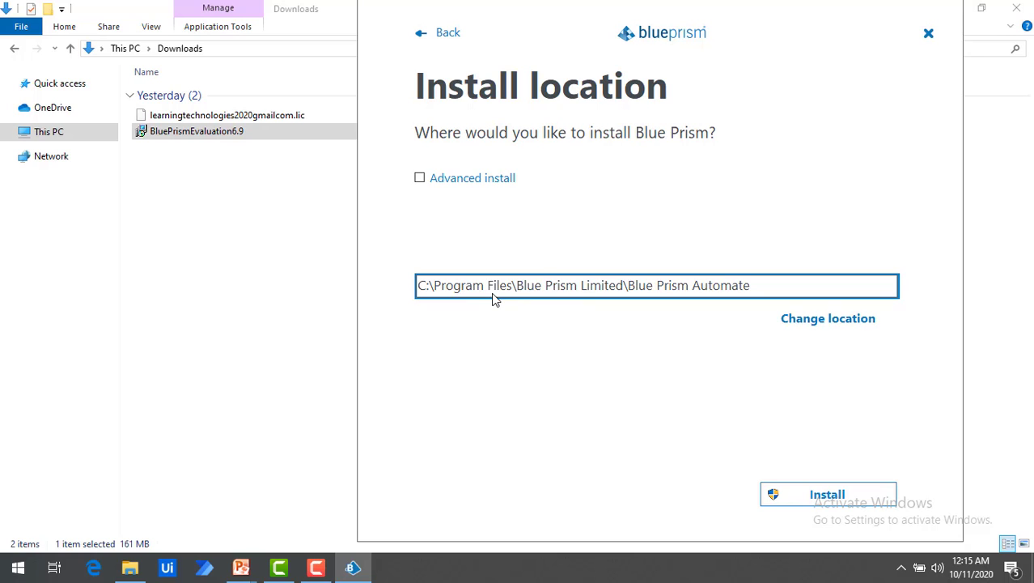
Step: Install Blue Prism to C:\Program Files\Blue Prism Limited\Blue Prism Automate and launch it
left_click(837, 503)
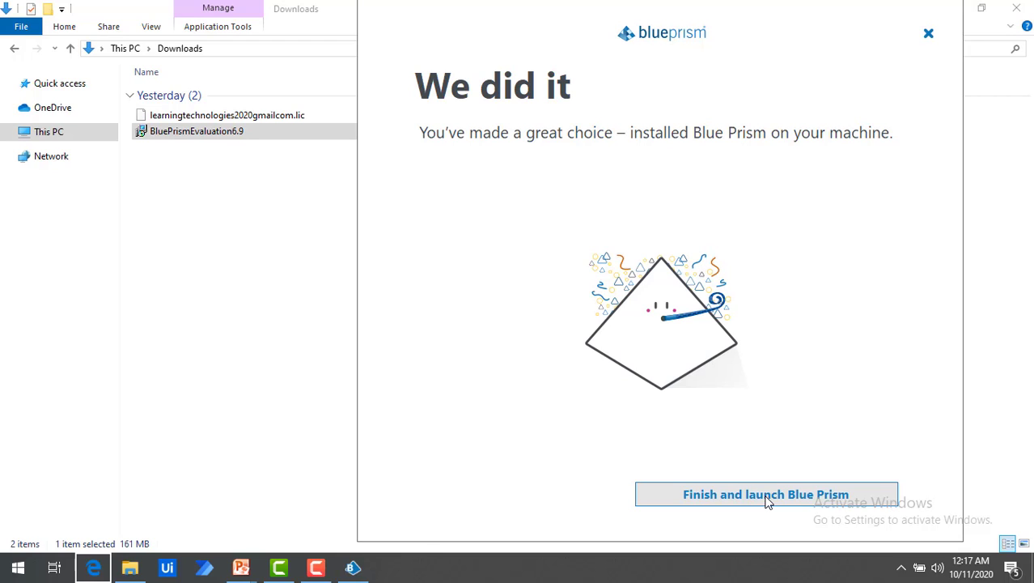
left_click(768, 495)
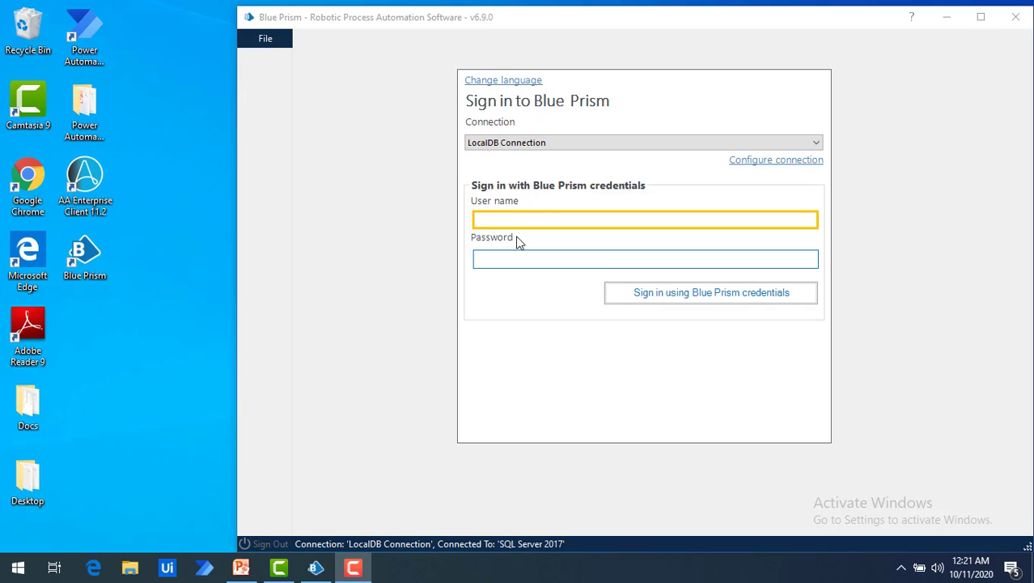
Step: Sign in as admin with the account password, close the welcome guide, and maximize the window
left_click(524, 222)
type("a")
key("BackSpace")
type("admin")
key("Tab")
type("*******")
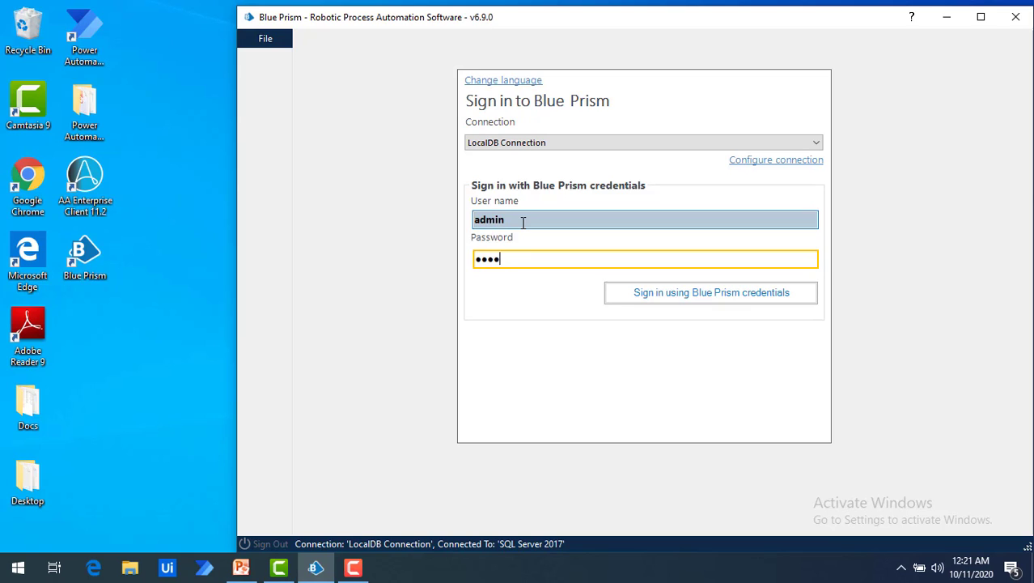
type("***")
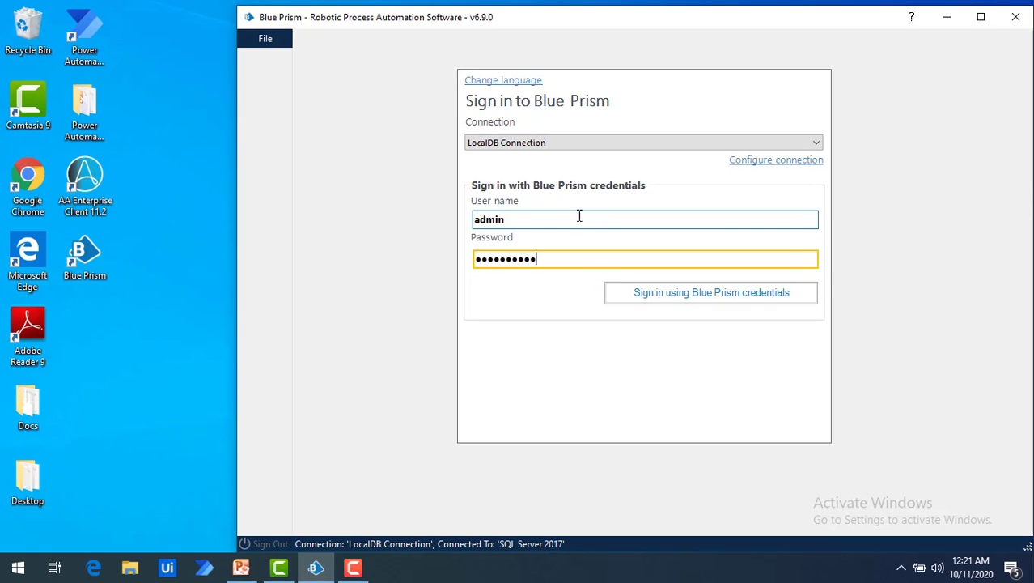
left_click(684, 296)
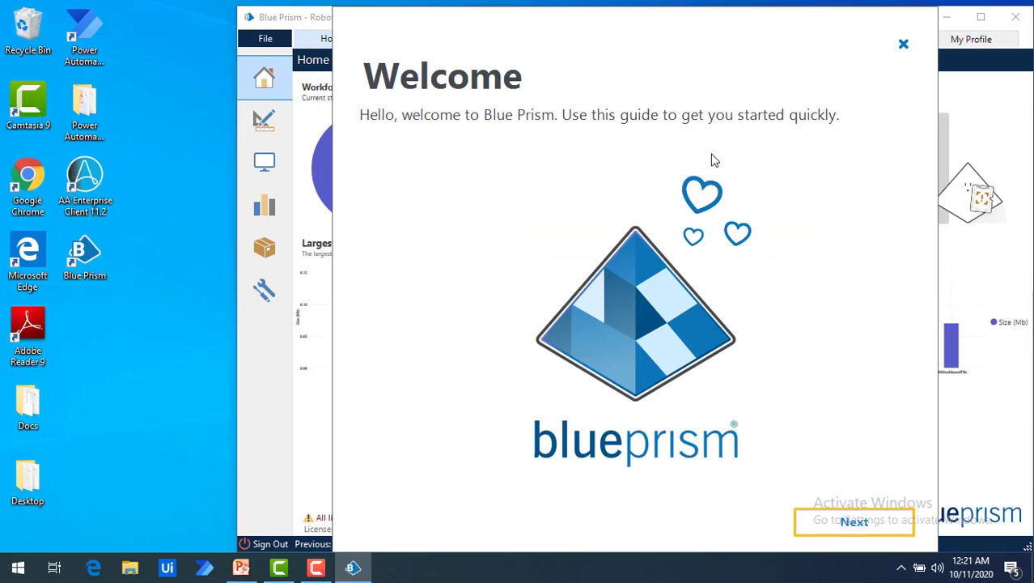
left_click(904, 45)
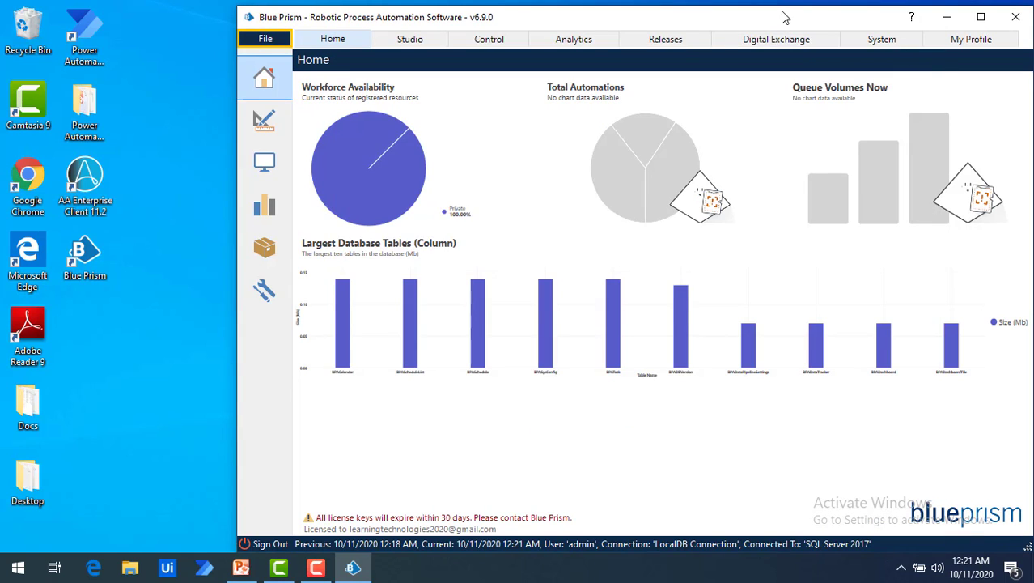
double_click(782, 18)
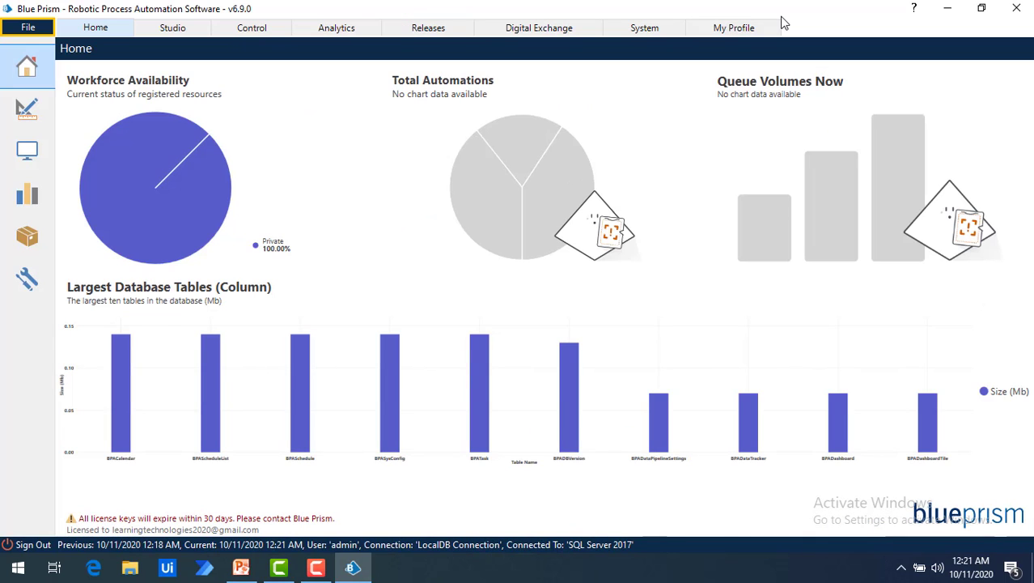